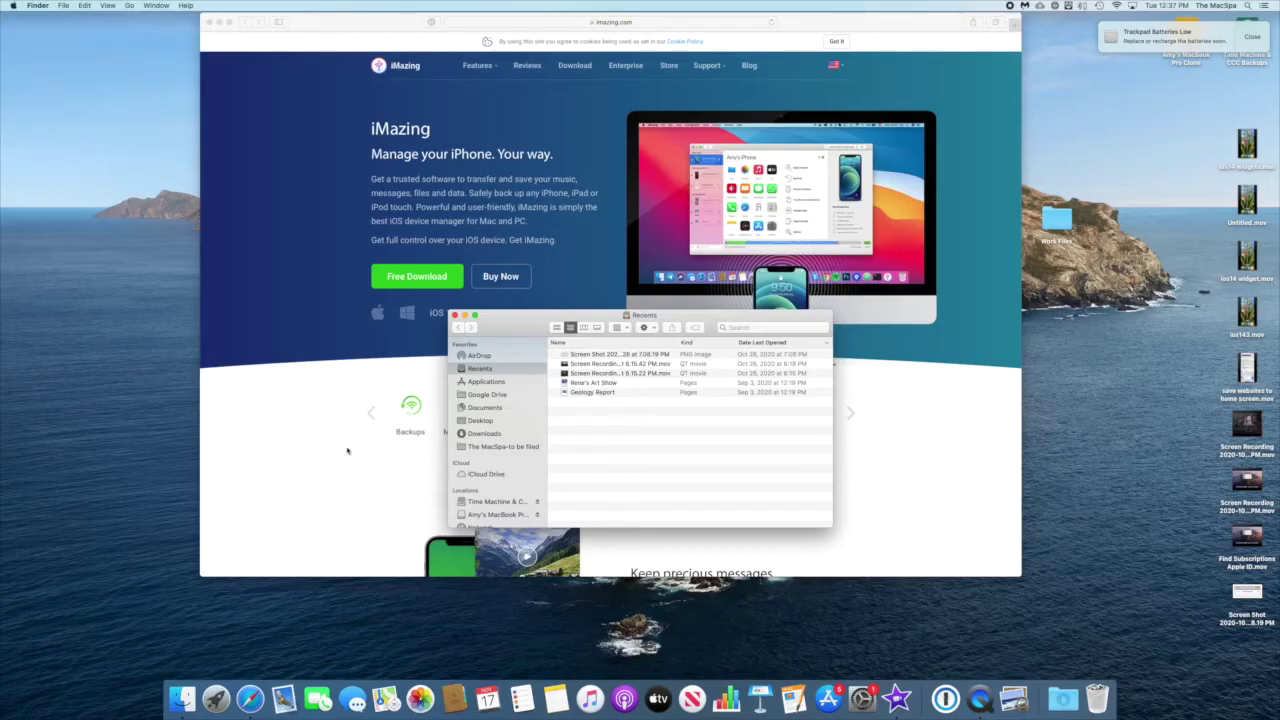
# - Bring Safari's imazing.com page in front of the Finder Recents window
pyautogui.click(346, 450)
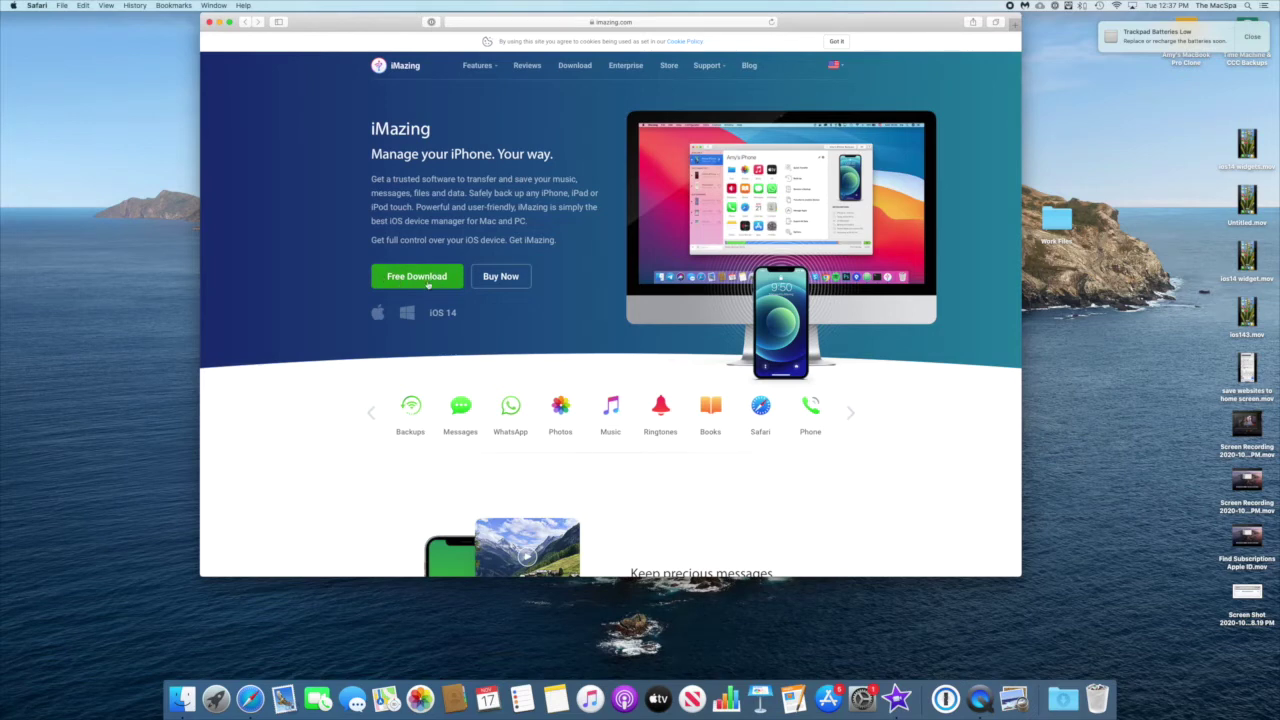
# - Download iMazing for Mac, allowing downloads from imazing.com
pyautogui.click(434, 282)
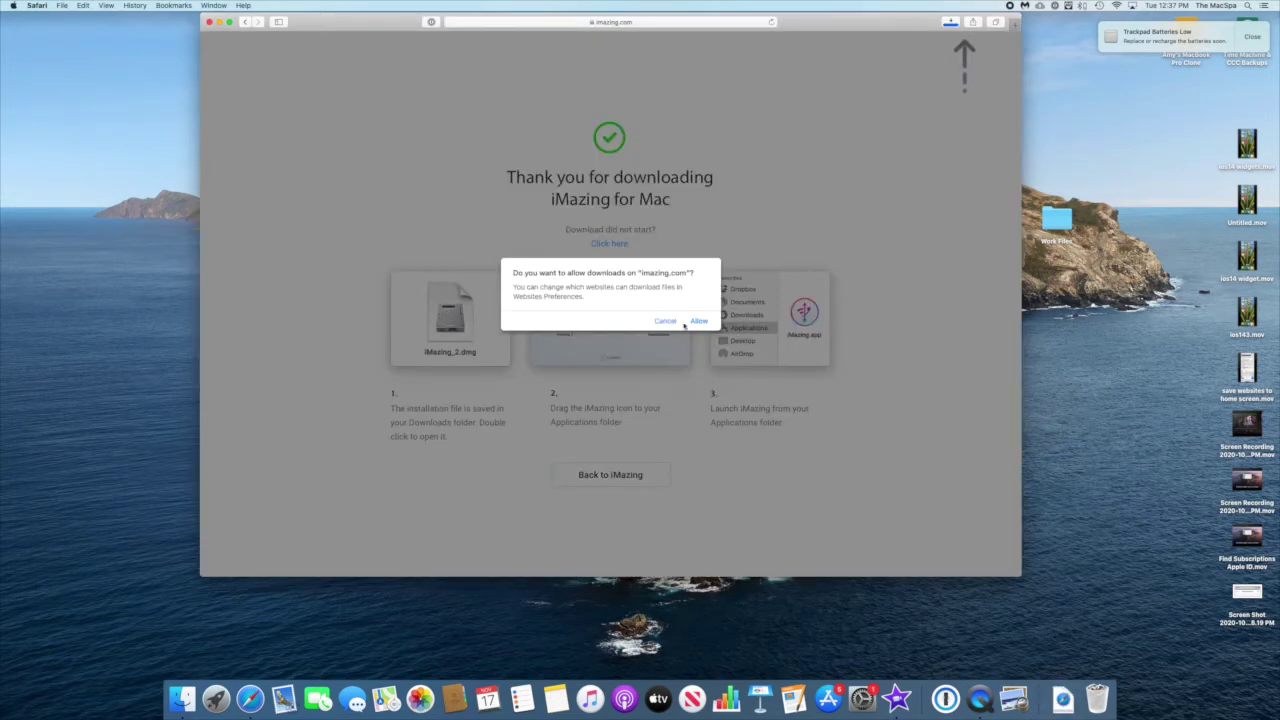
pyautogui.click(699, 321)
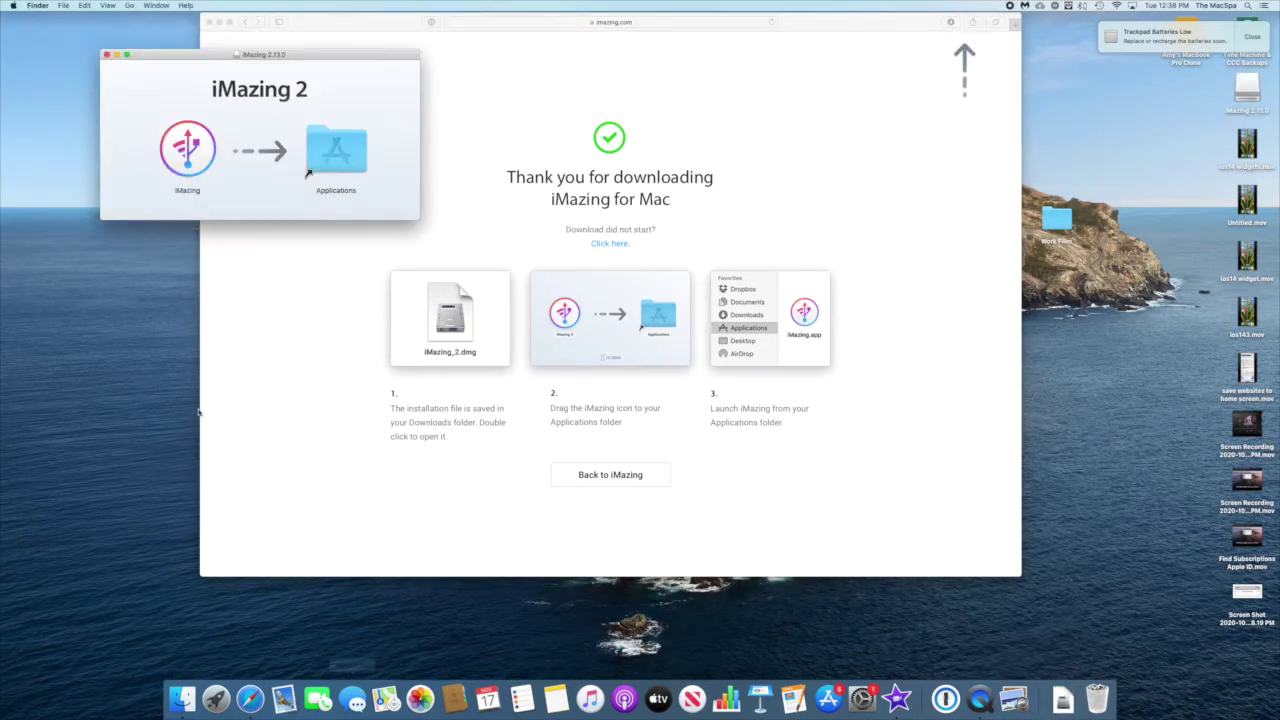
# - Copy iMazing into Applications and launch it past the internet-download warning
pyautogui.moveTo(187, 148); pyautogui.dragTo(305, 247)
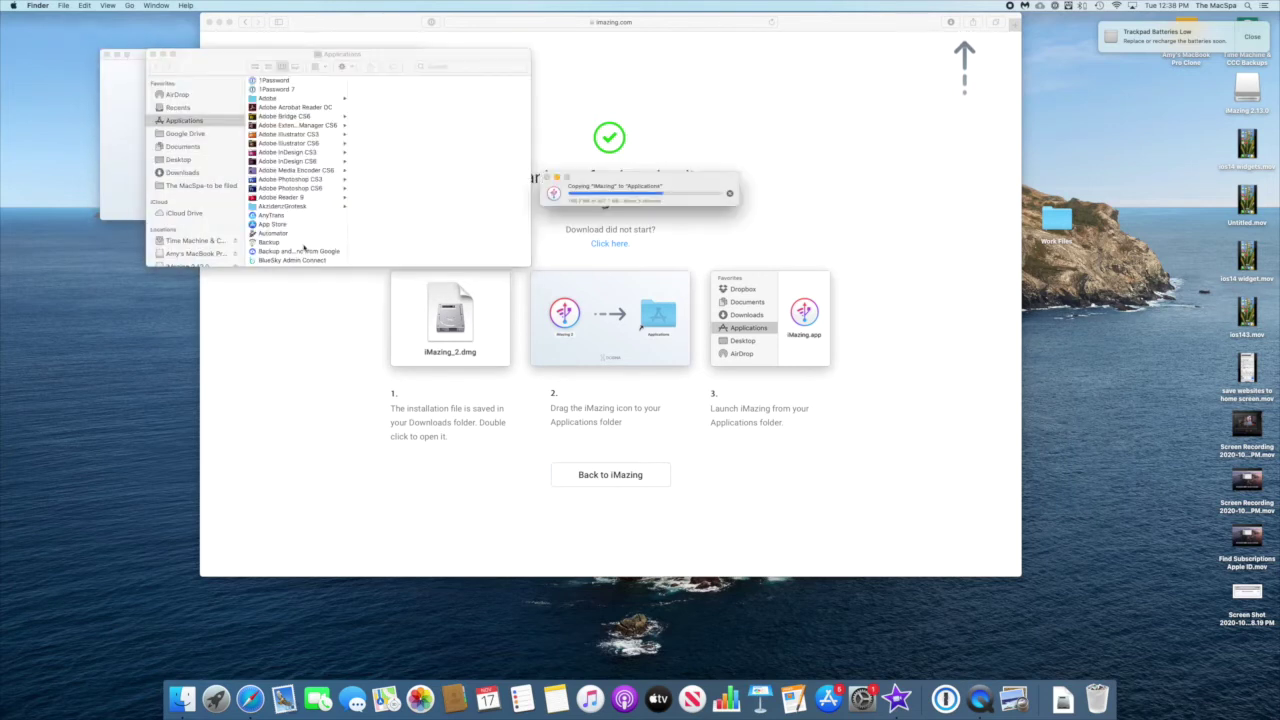
pyautogui.scroll(-10, 295, 200)
pyautogui.click(275, 205)
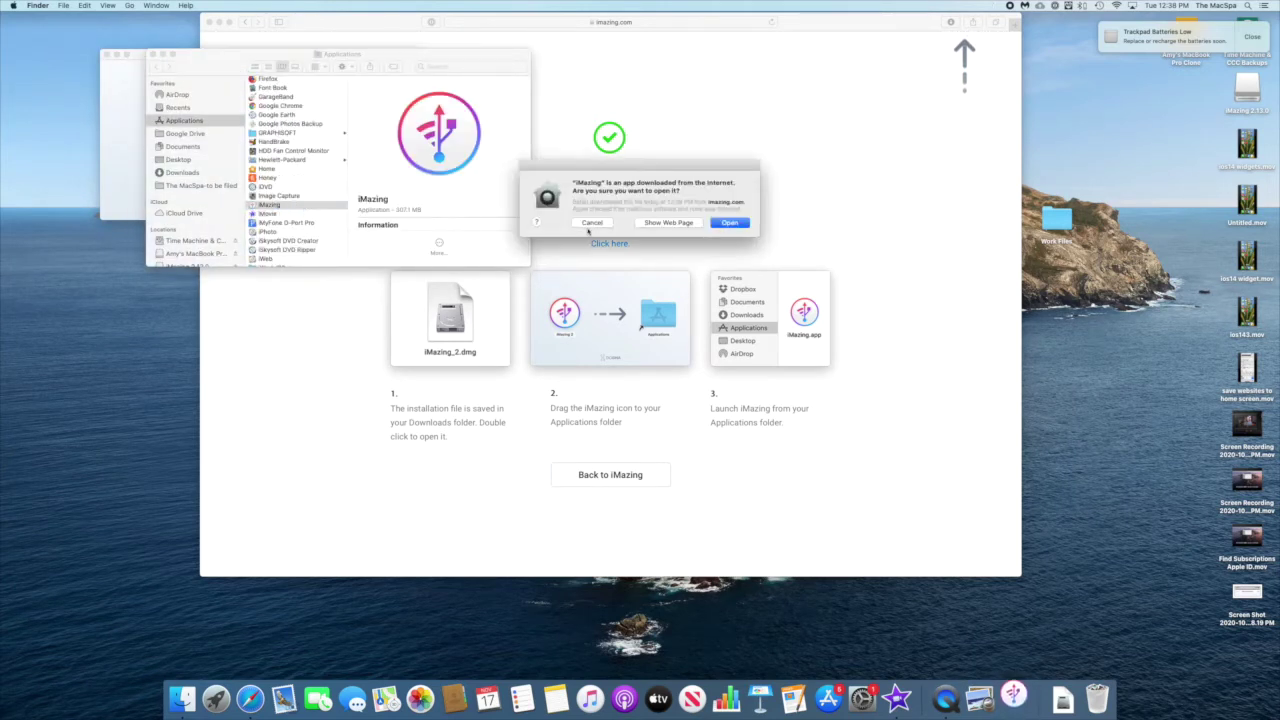
pyautogui.click(731, 223)
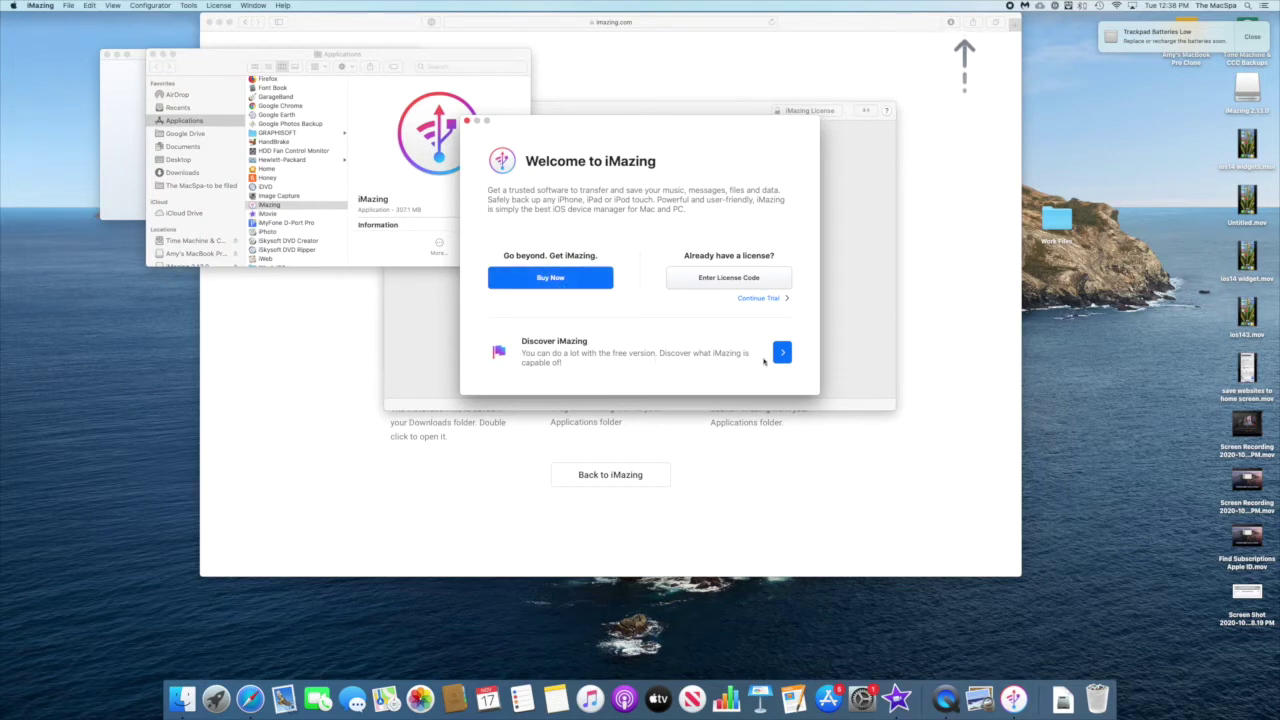
# - Browse the Discover iMazing free and premium feature lists, then continue the trial
pyautogui.click(782, 352)
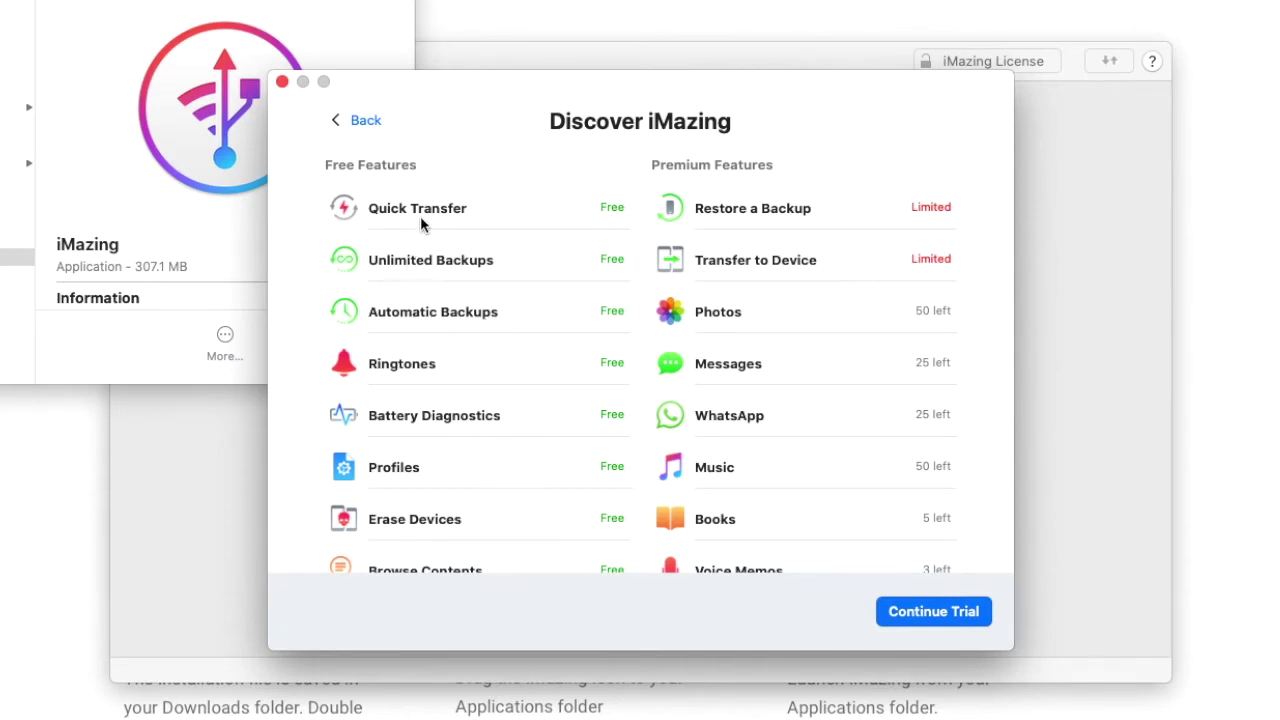
pyautogui.scroll(-3, 489, 370)
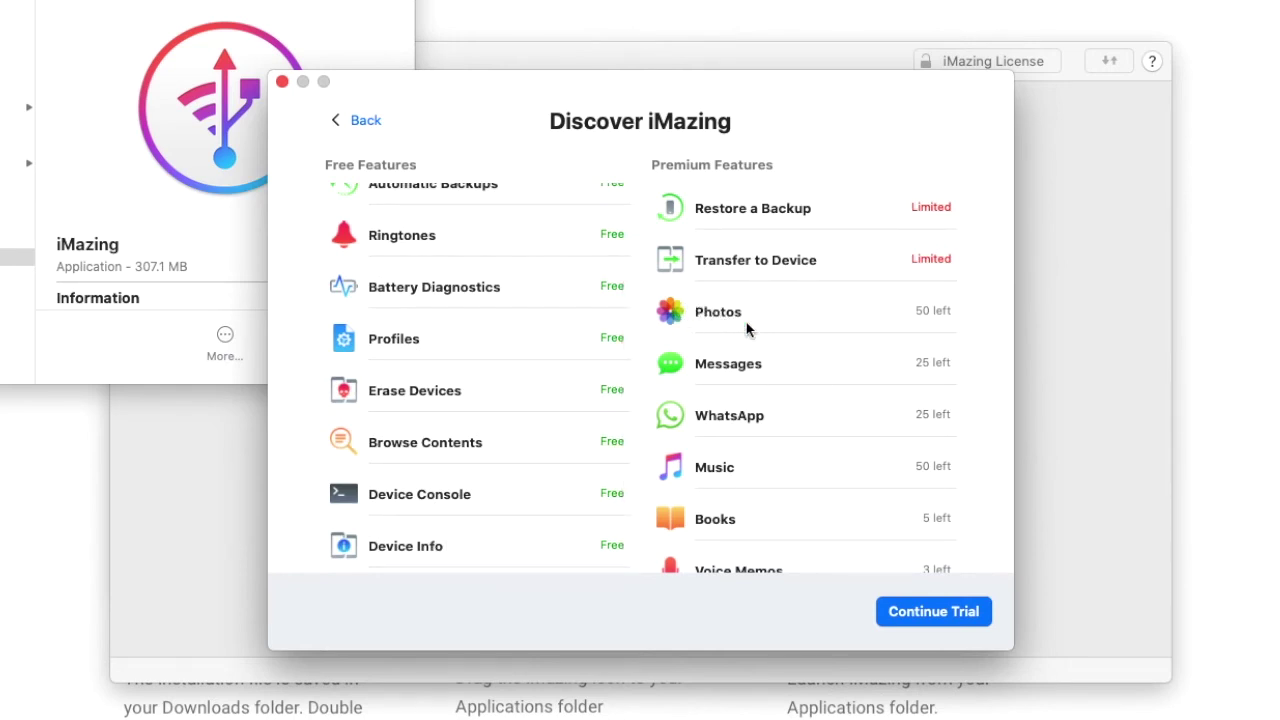
pyautogui.scroll(-10, 810, 432)
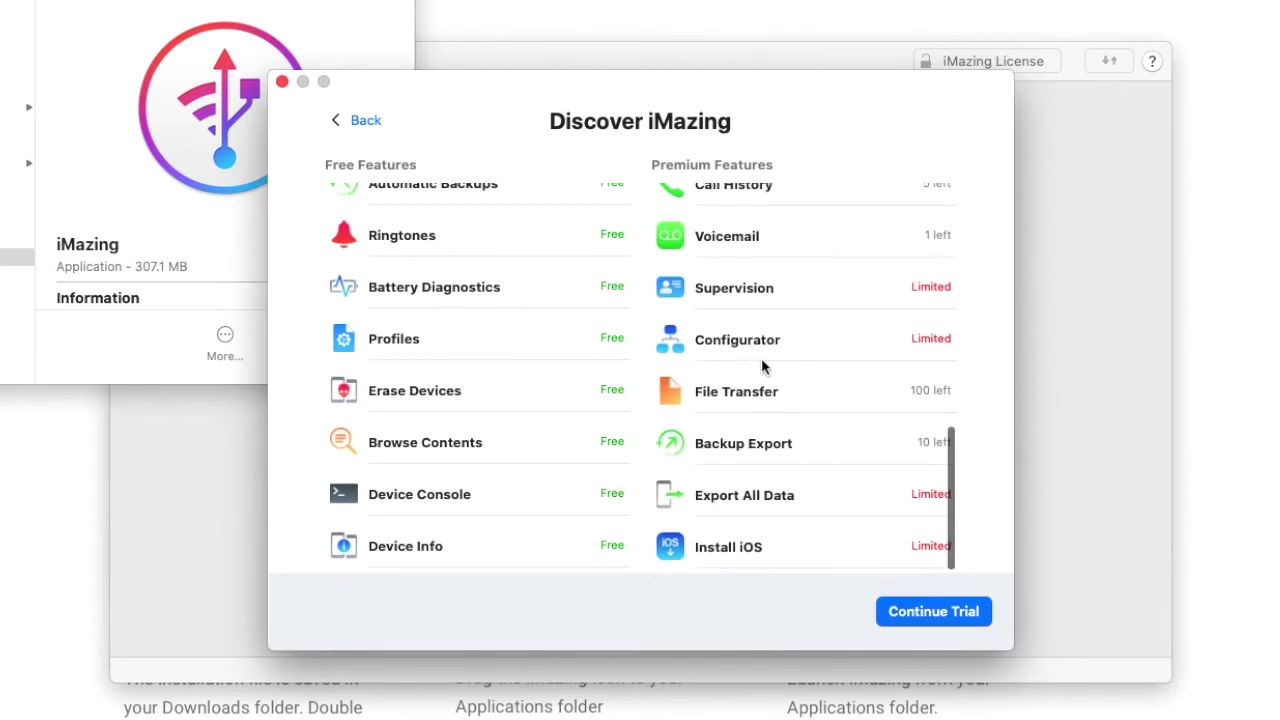
pyautogui.scroll(3, 766, 366)
pyautogui.scroll(2, 762, 365)
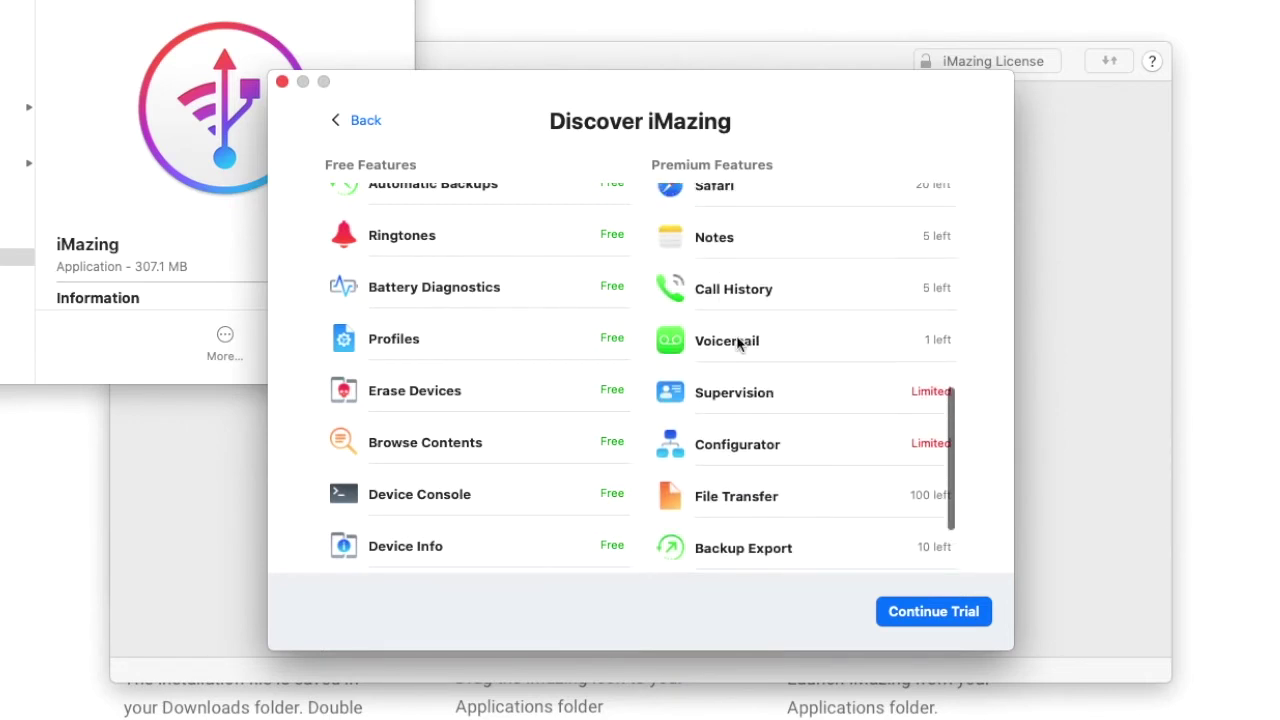
pyautogui.scroll(5, 738, 343)
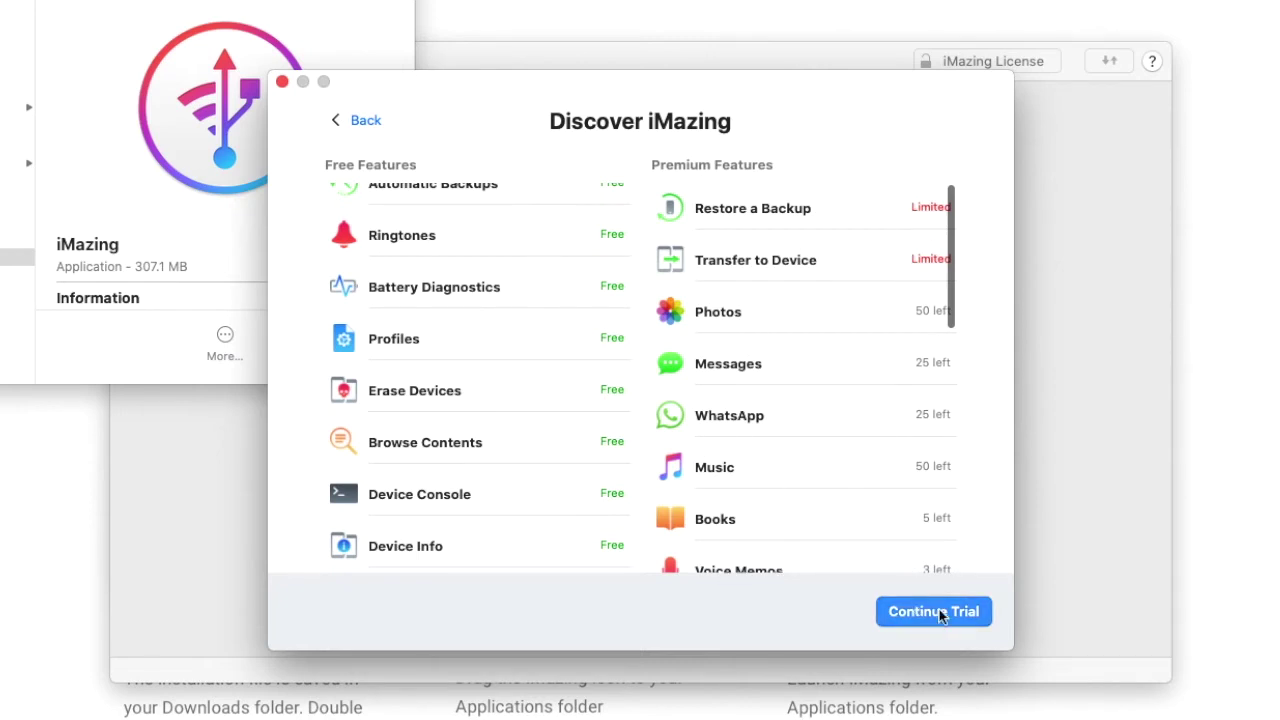
pyautogui.click(945, 617)
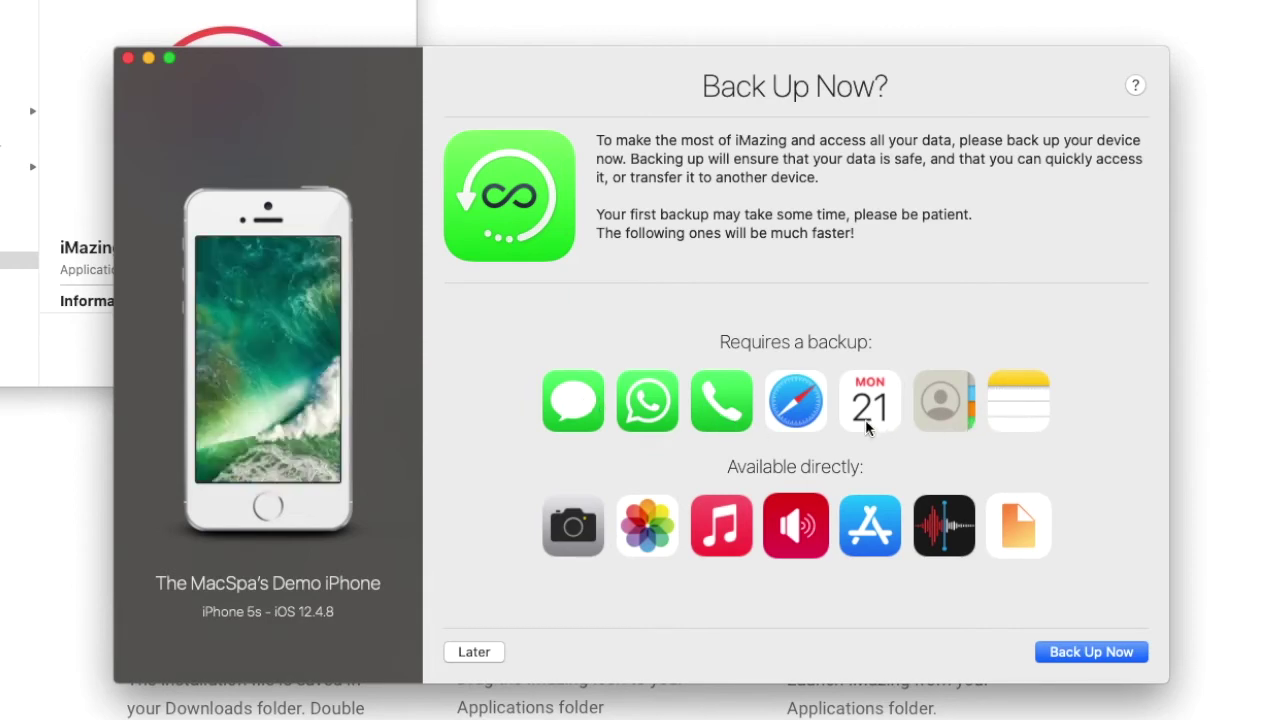
# - Defer the first backup and show the demo iPhone 5s overview
pyautogui.click(472, 652)
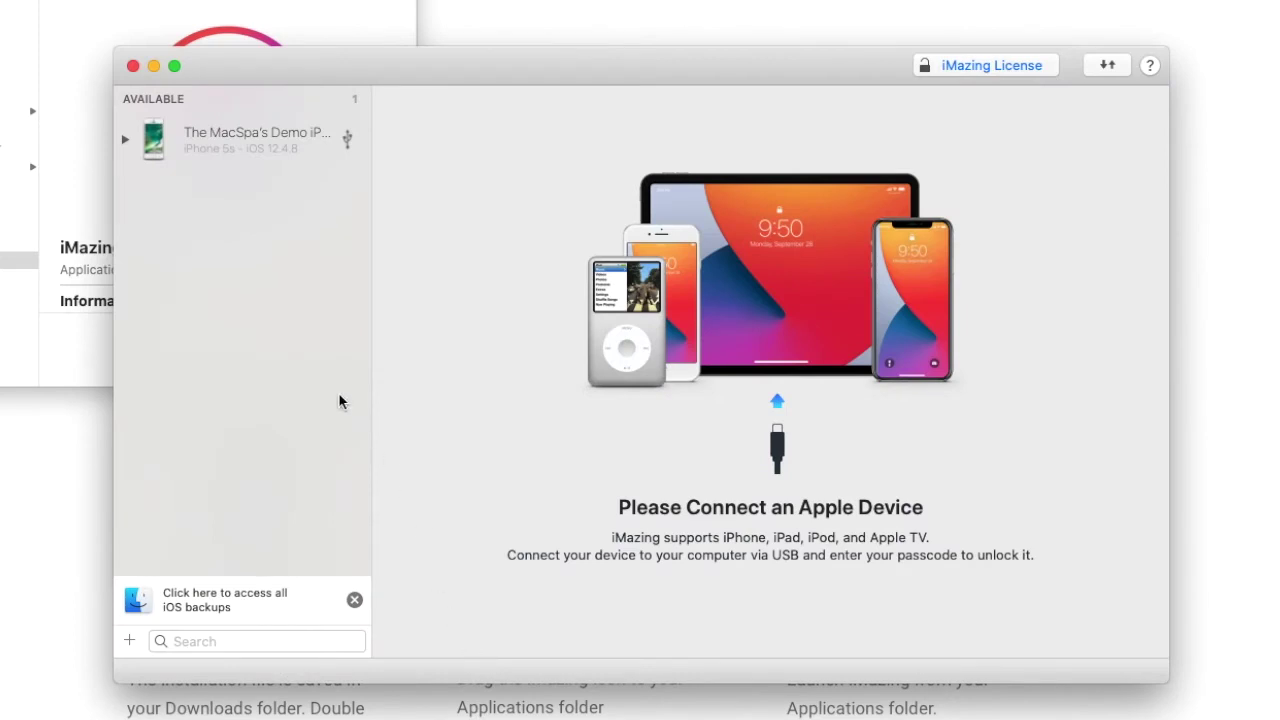
pyautogui.click(221, 143)
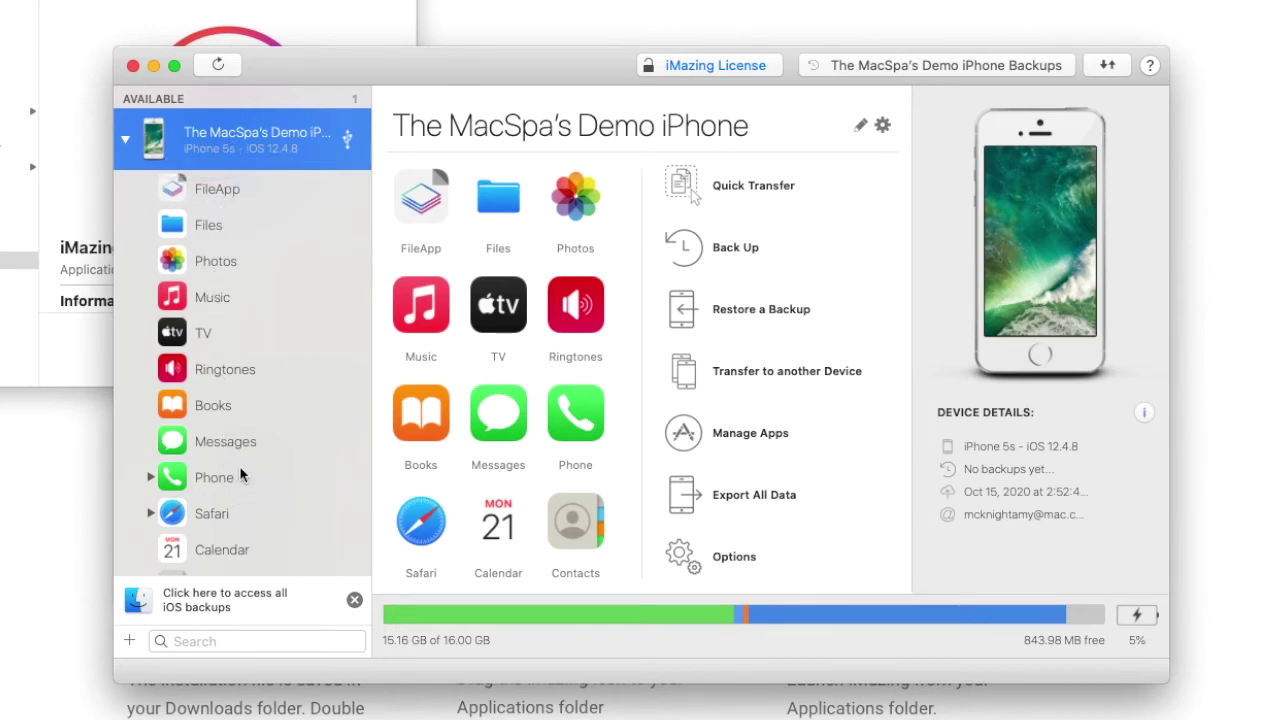
# - In the iPhone's Photos, start exporting the Sep 21, 2020 cat photo
pyautogui.click(222, 264)
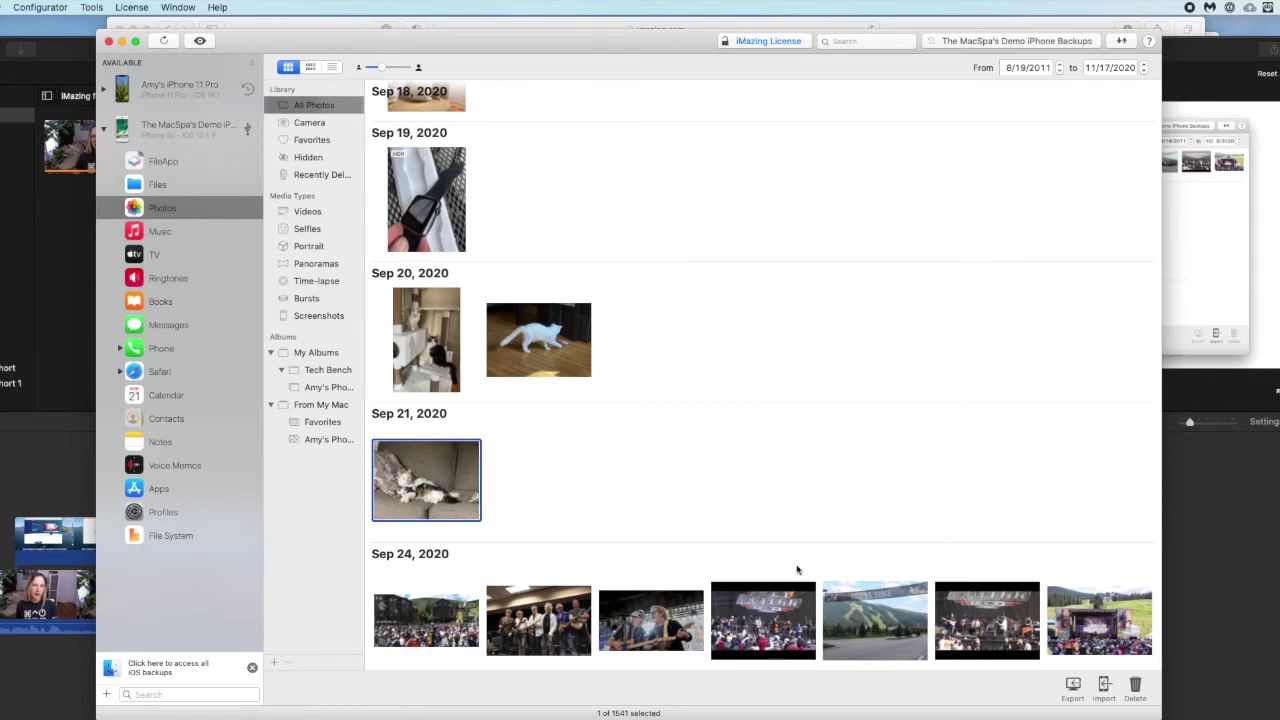
pyautogui.click(1073, 686)
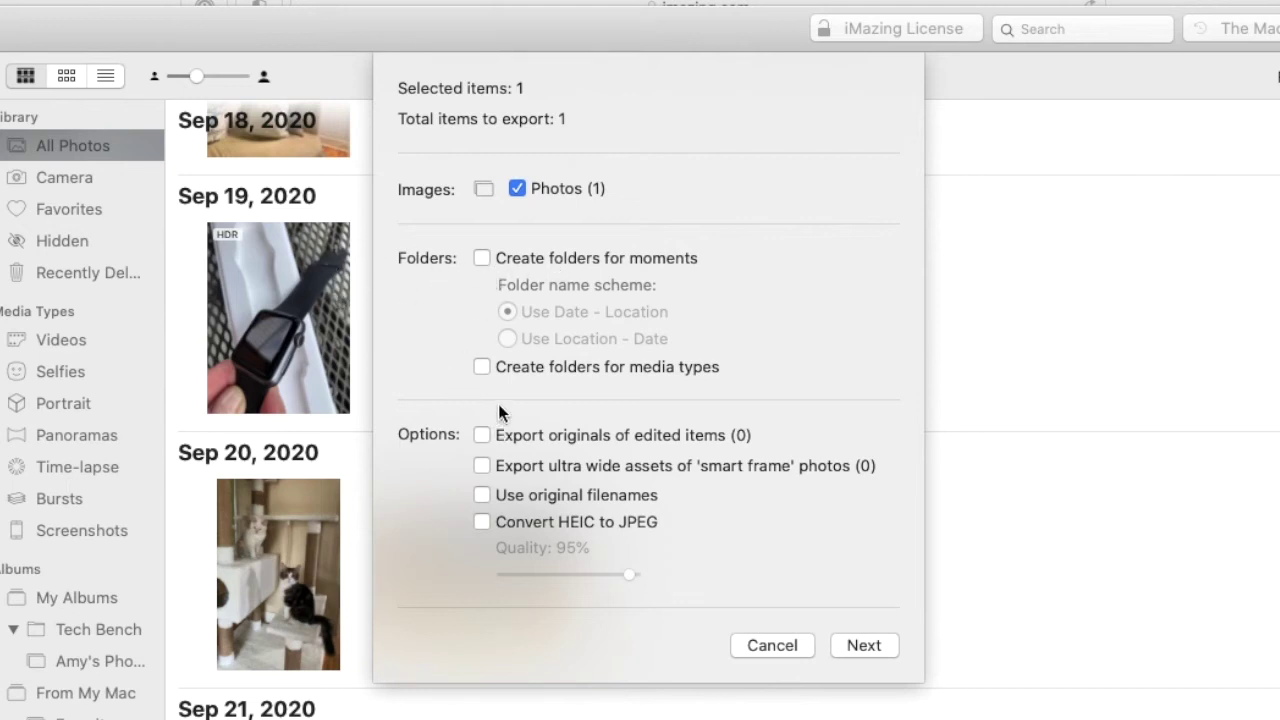
# - Enable exporting edited originals and HEIC-to-JPEG conversion at 95% quality
pyautogui.click(481, 436)
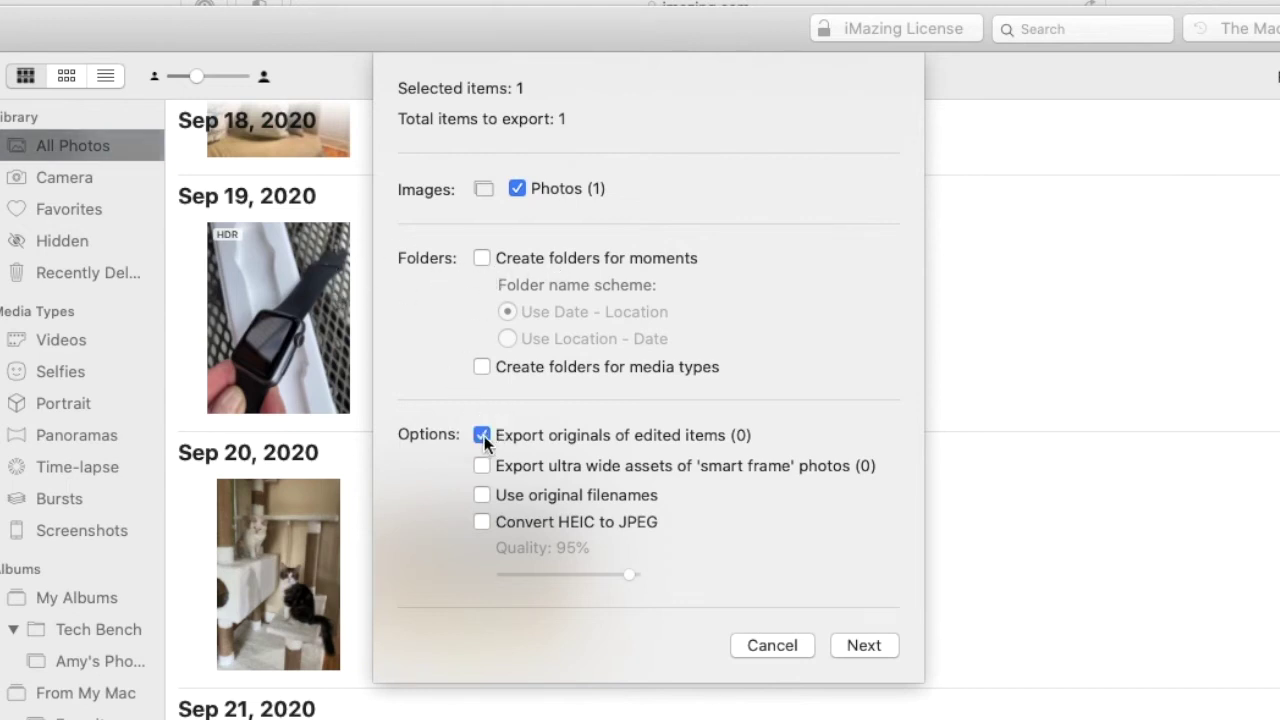
pyautogui.click(481, 522)
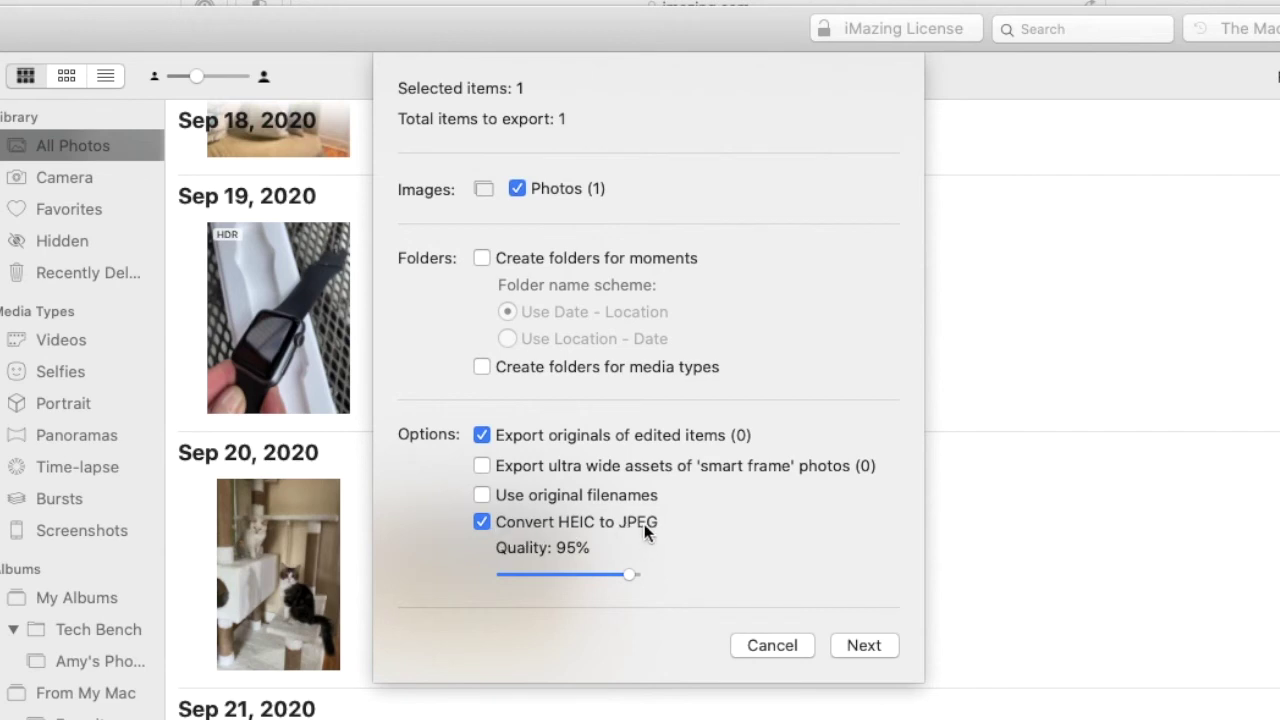
pyautogui.click(869, 648)
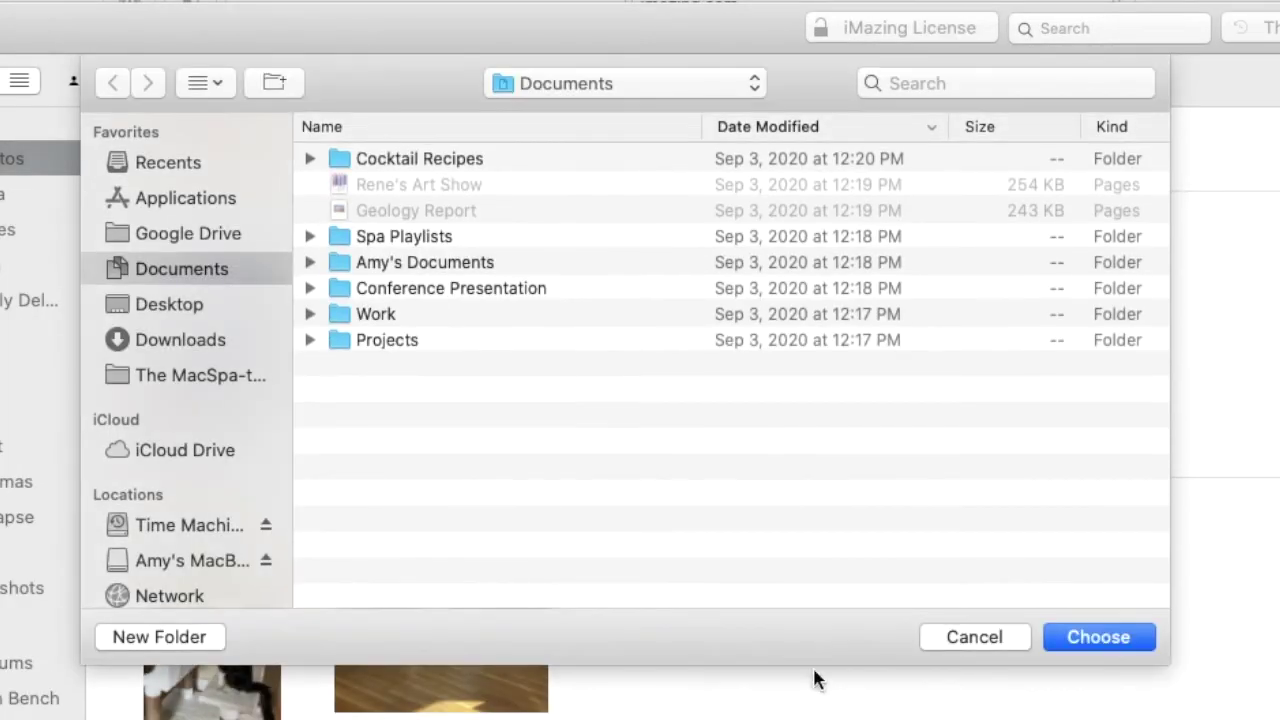
# - Create a Desktop folder 'pics from iphone' and choose it as the export destination
pyautogui.click(176, 310)
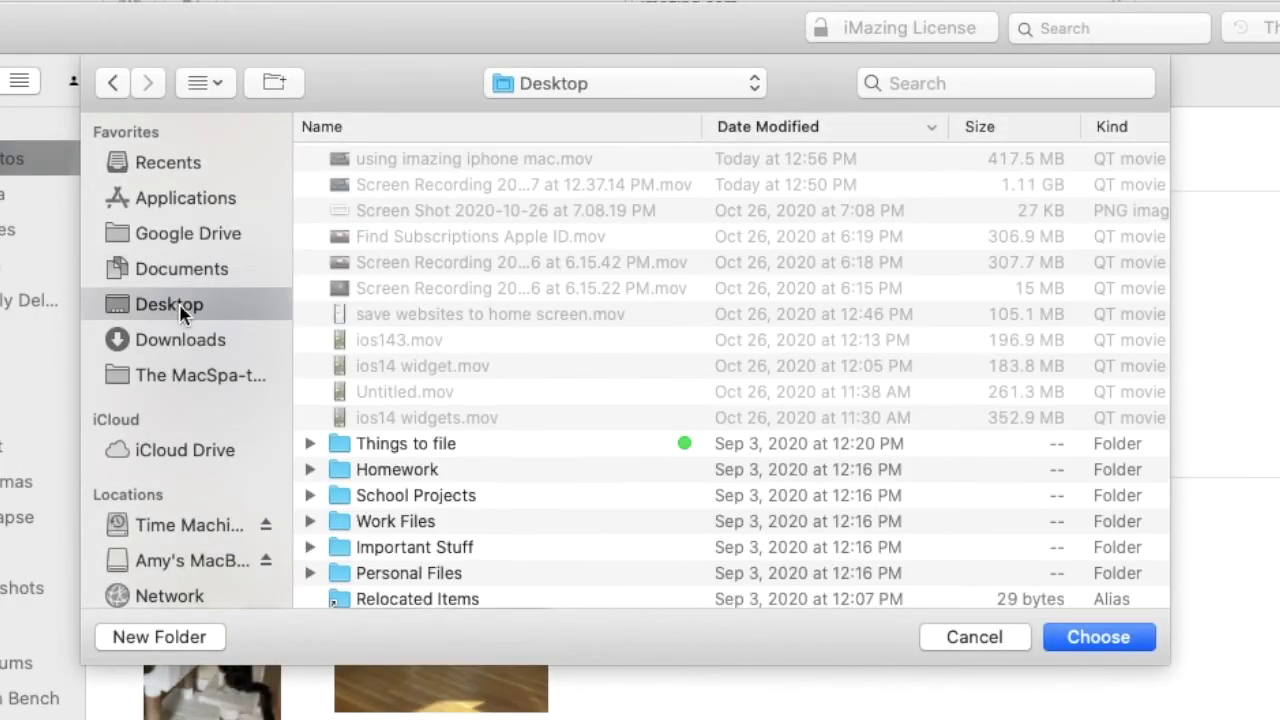
pyautogui.click(189, 637)
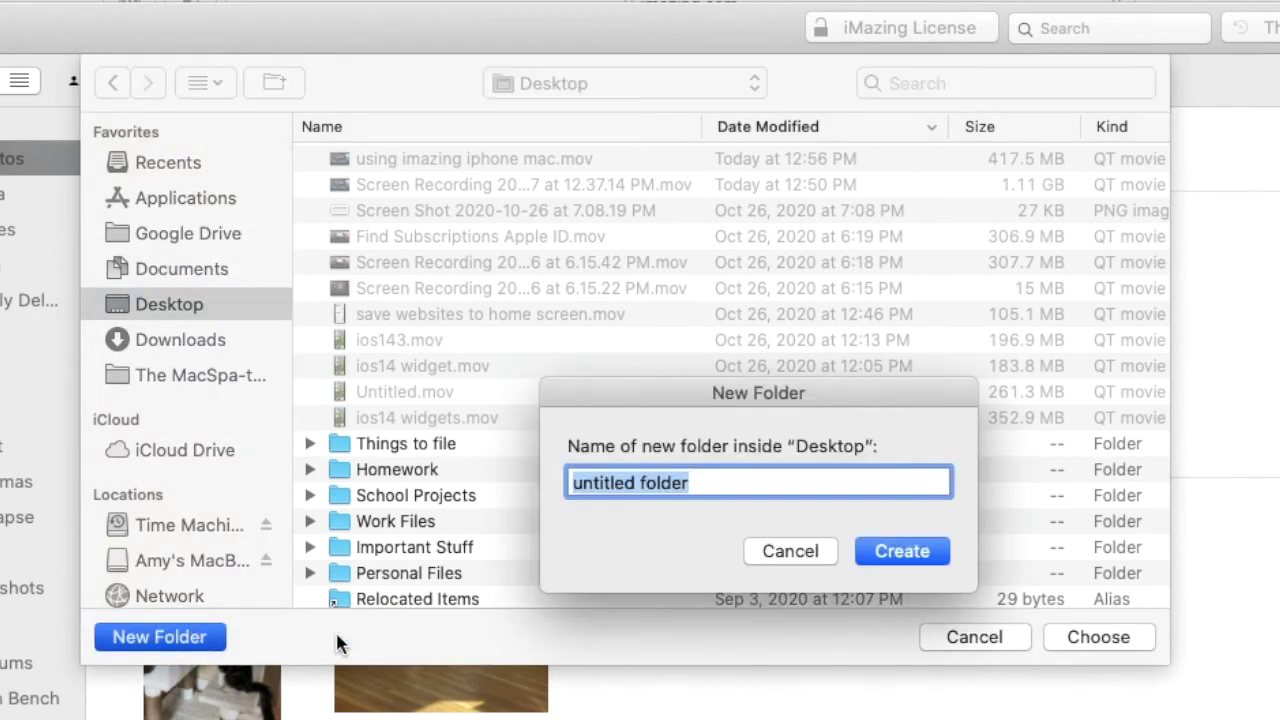
pyautogui.write('pic')
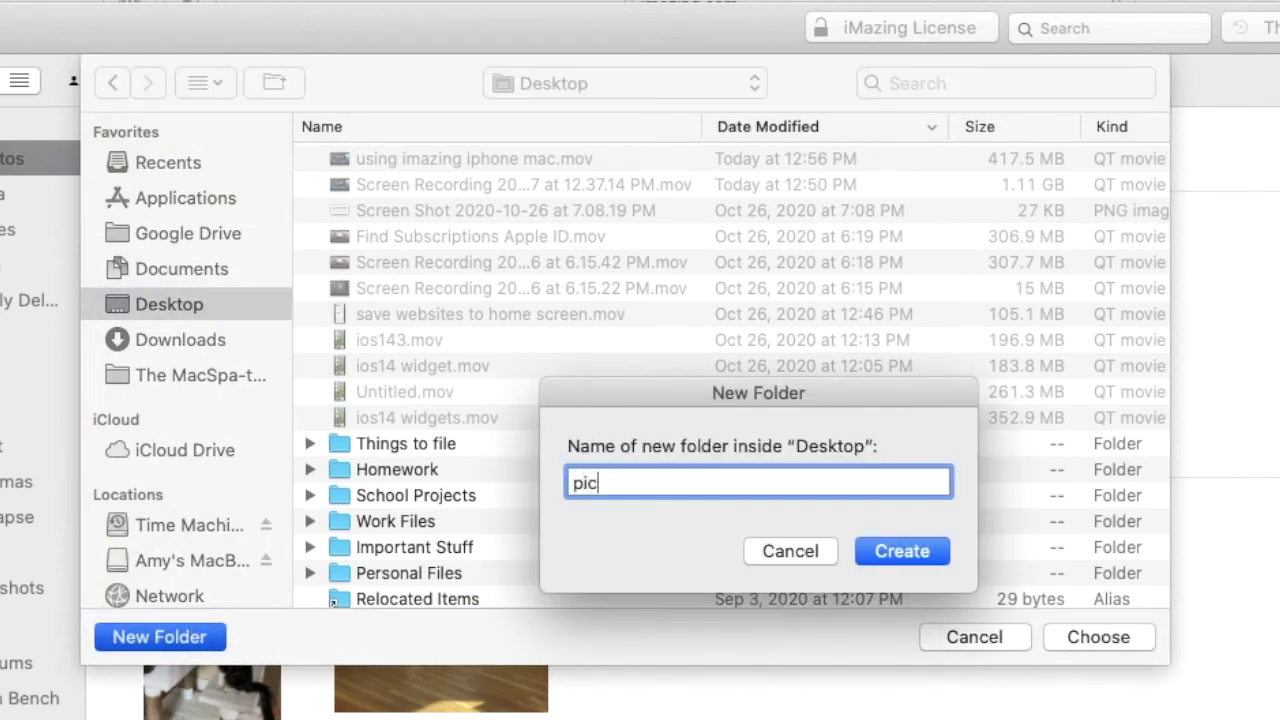
pyautogui.write('s from ip')
pyautogui.write('hone')
pyautogui.press('Return')
pyautogui.doubleClick(556, 105)
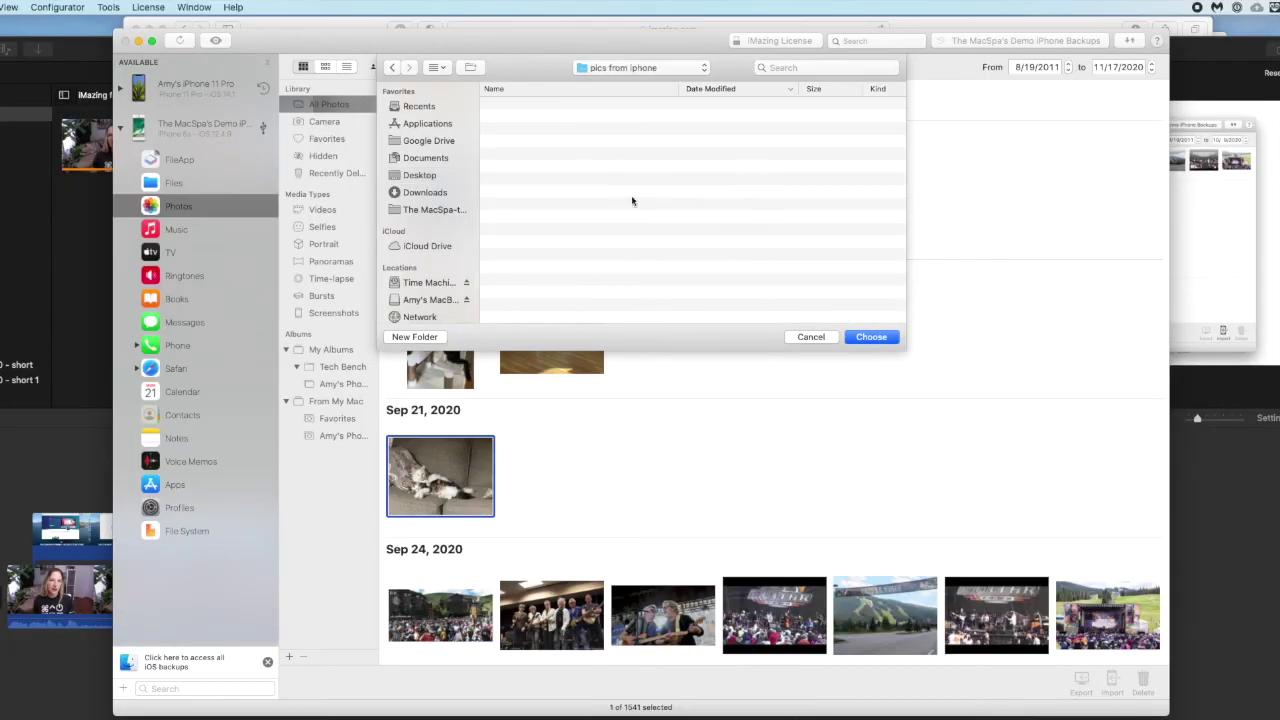
pyautogui.click(867, 338)
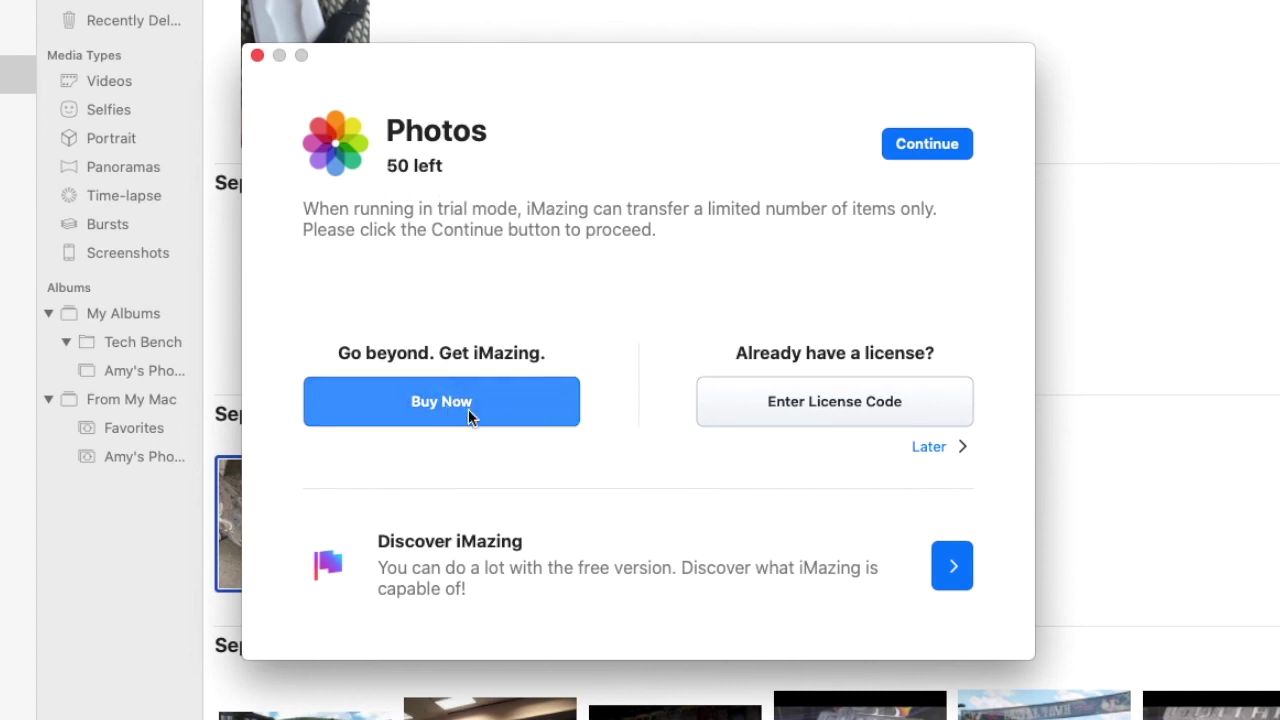
# - Confirm the trial export and view IMG_000415.JPG in the Desktop's 'pics from iphone' folder
pyautogui.click(927, 144)
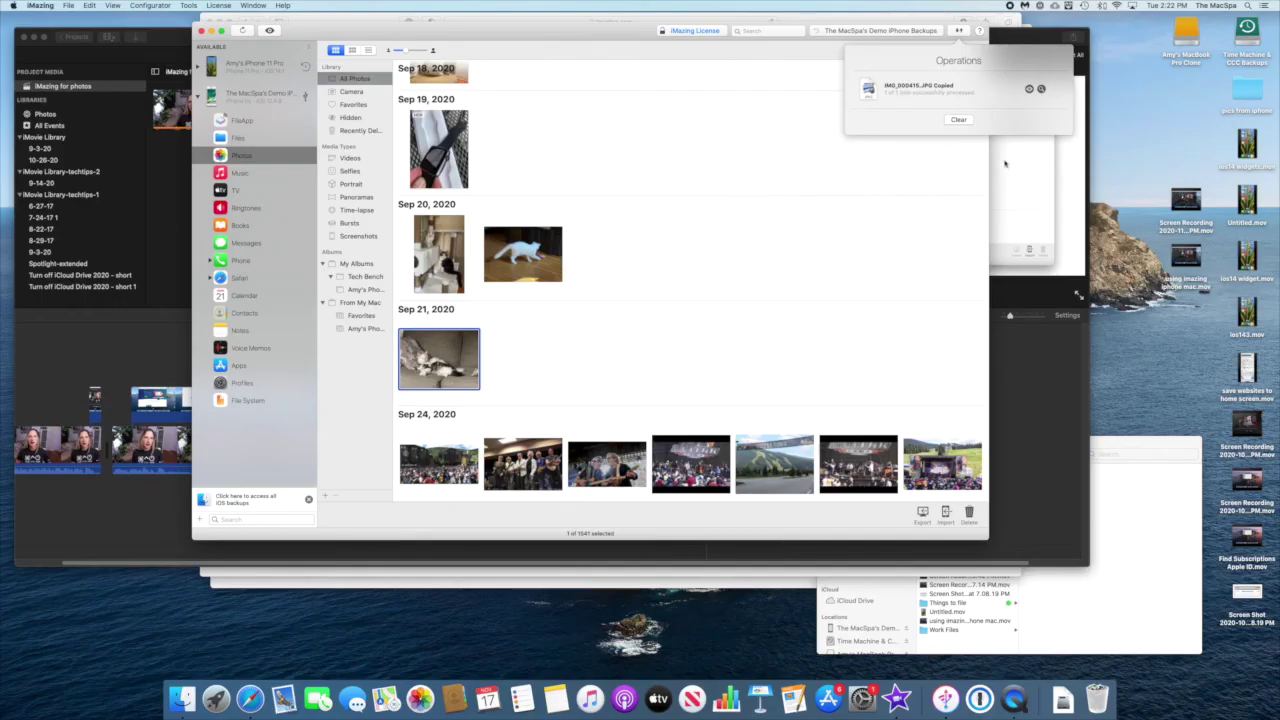
pyautogui.doubleClick(1251, 97)
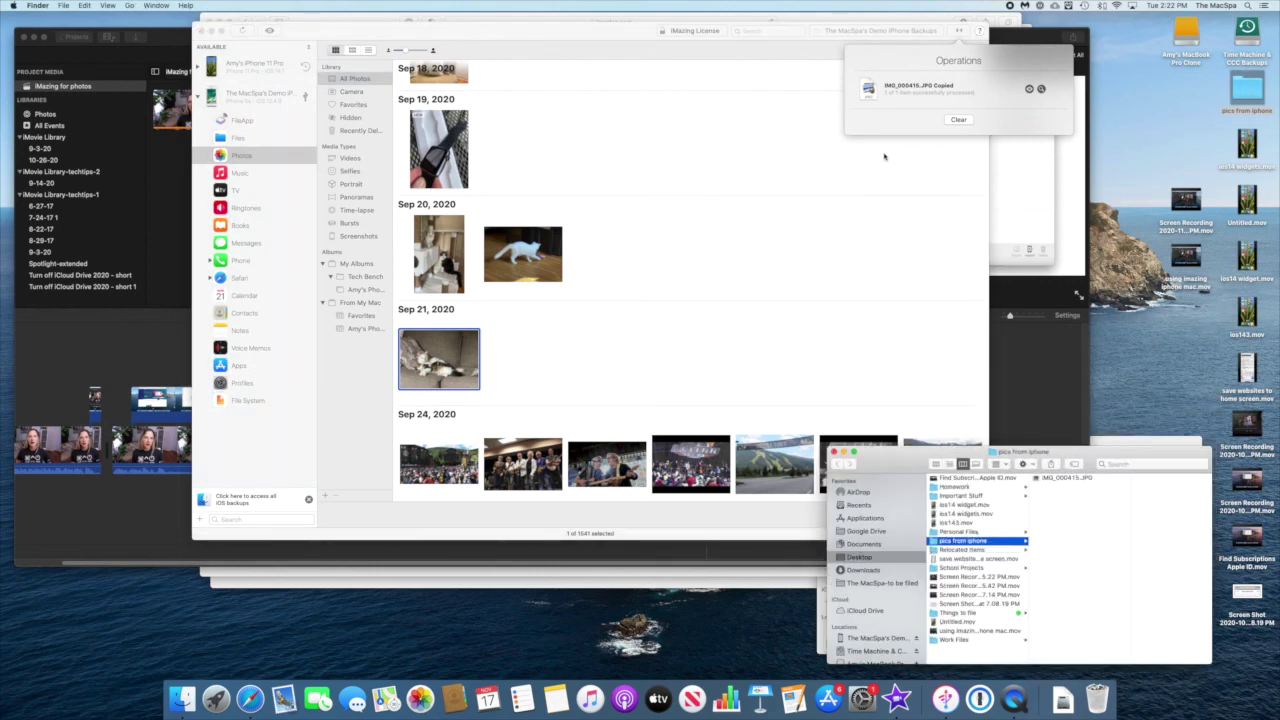
pyautogui.click(1047, 480)
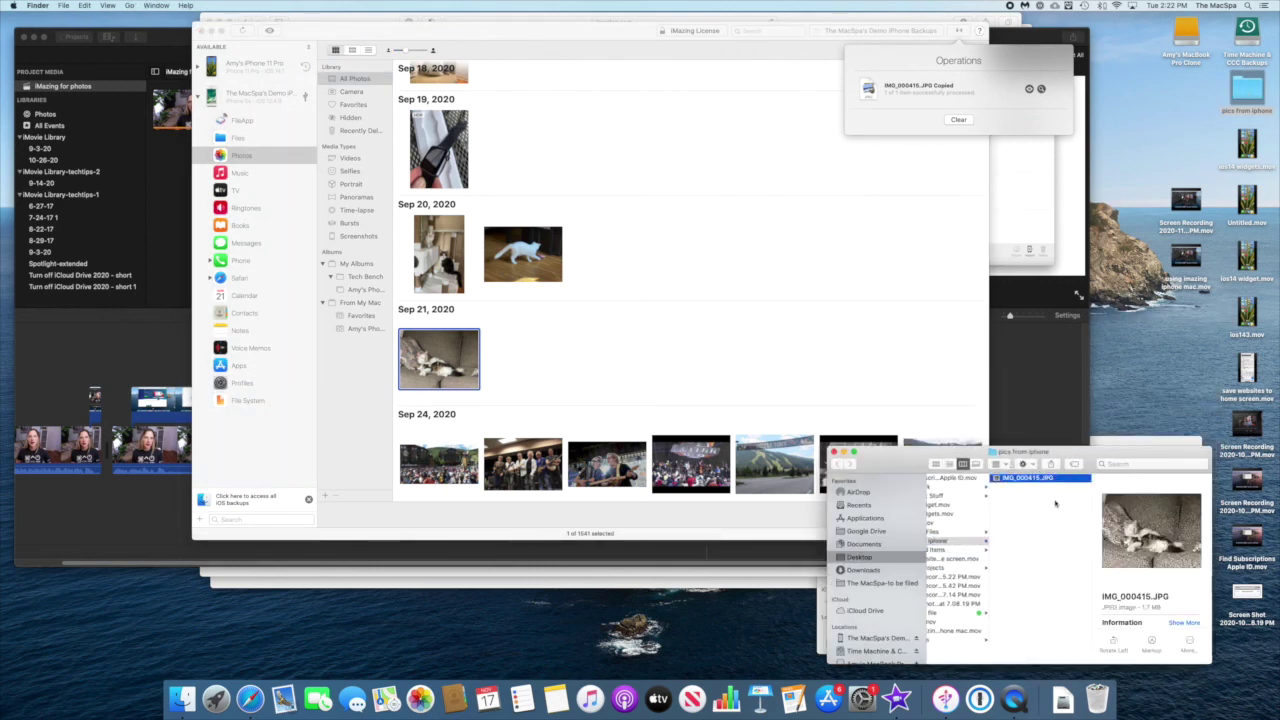